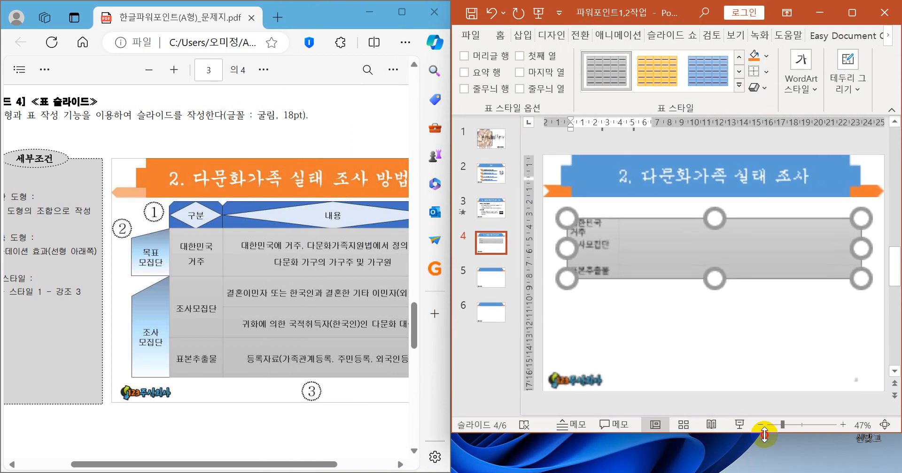
- Enter "대한민국에 거주, 다문화가족지원법에서 정의하는" as the first line of the content cell beside 대한민국 거주
{"action": "type", "text": "대한민국"}
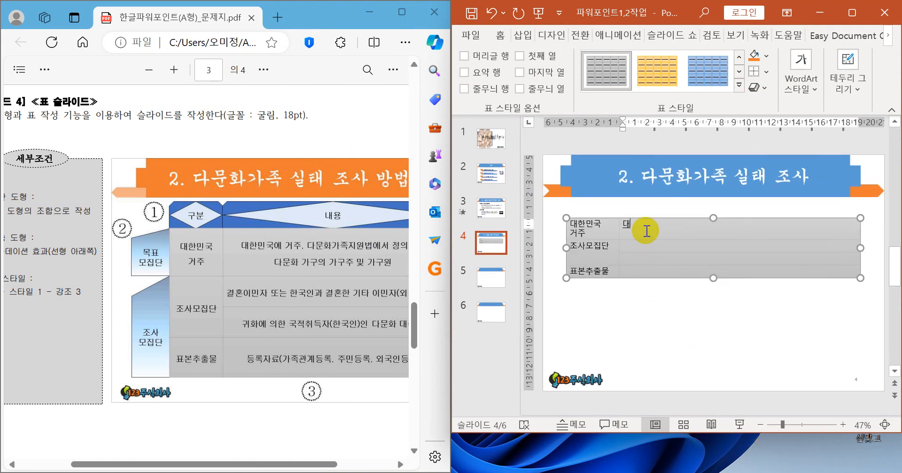
{"action": "type", "text": "에 거주, 대"}
{"action": "type", "text": "문화가족지"}
{"action": "type", "text": "원ㅂ"}
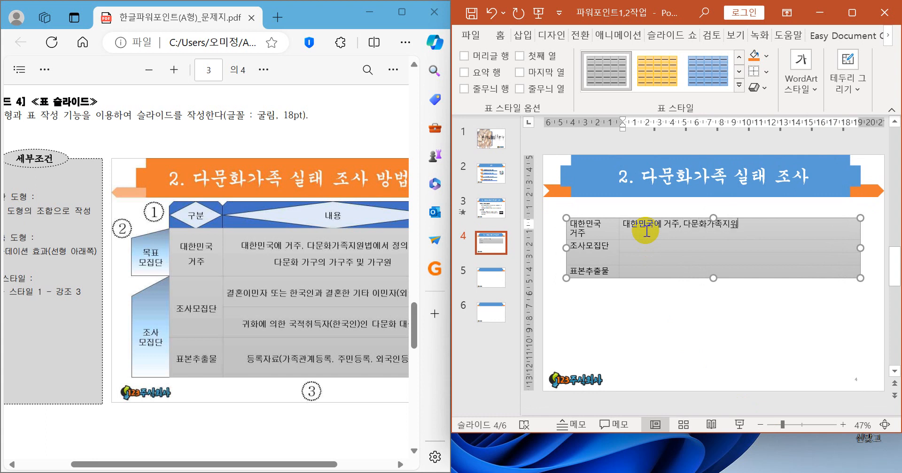
{"action": "type", "text": "에서"}
{"action": "left_click_drag", "start_coordinate": [336, 464], "coordinate": [359, 462]}
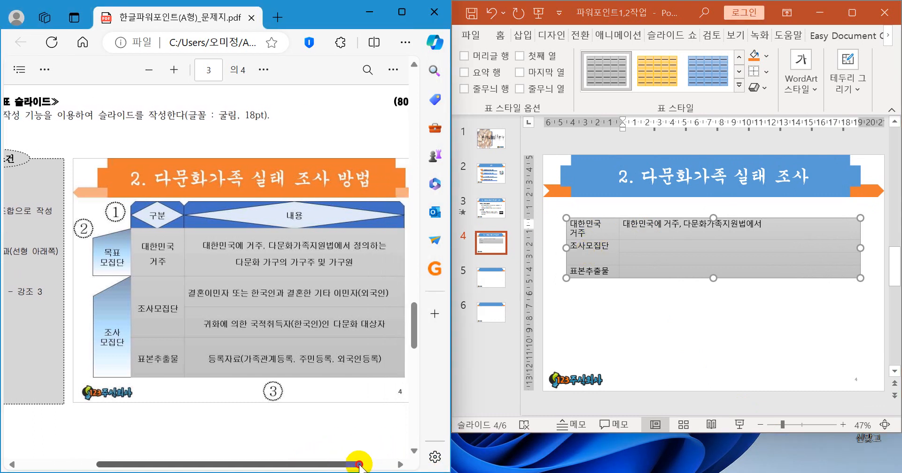
{"action": "left_click", "coordinate": [780, 223]}
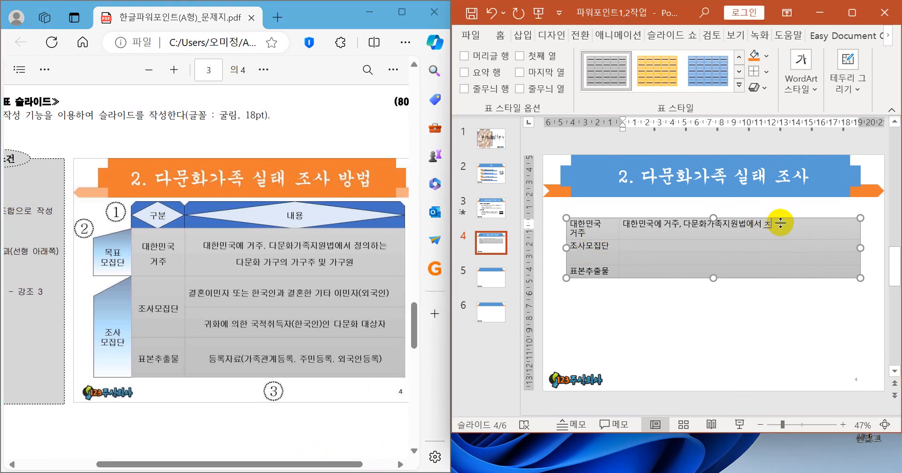
{"action": "type", "text": "정으"}
{"action": "type", "text": "하는"}
- Add a second line "다문화 가구의 가구주 및 가구원" to the content cell beside 대한민국 거주
{"action": "key", "text": "Return"}
{"action": "type", "text": "다문화 갔"}
{"action": "type", "text": "구의 가구주 미"}
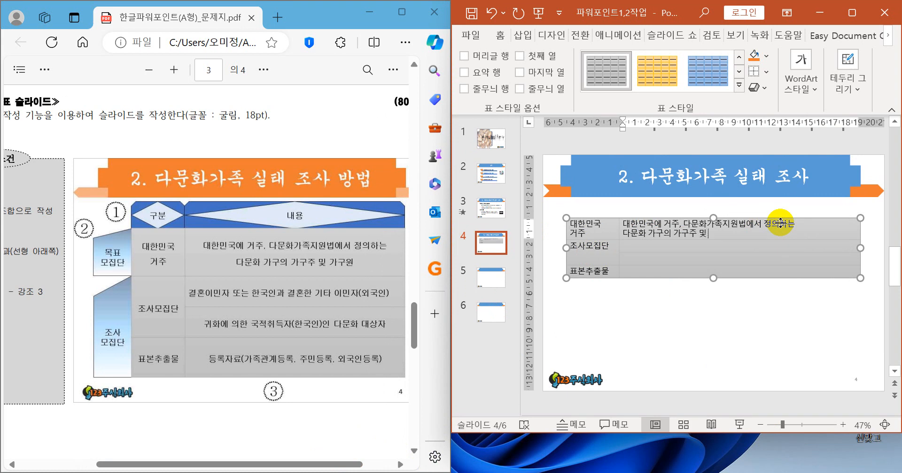
{"action": "type", "text": "및 개구원"}
- Fill the content cell beside 조사모집단 with "결혼이민자 또는 한국인과 결혼한 기타 이민자(외국인)", correcting typing errors
{"action": "key", "text": "Down"}
{"action": "type", "text": "결혼"}
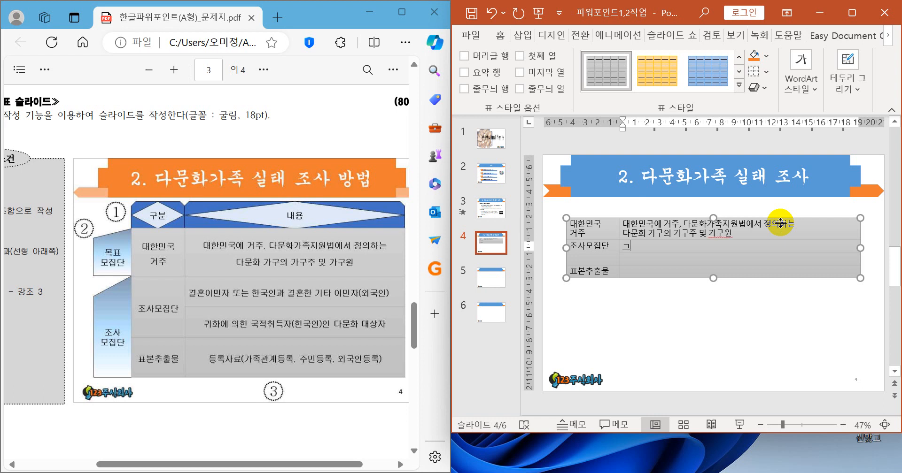
{"action": "type", "text": "이민"}
{"action": "type", "text": "자 똔ㄴ 해"}
{"action": "key", "text": "BackSpace"}
{"action": "key", "text": "BackSpace"}
{"action": "key", "text": "BackSpace"}
{"action": "key", "text": "BackSpace"}
{"action": "key", "text": "BackSpace"}
{"action": "type", "text": "뜨는 한국"}
{"action": "type", "text": "인과 겨"}
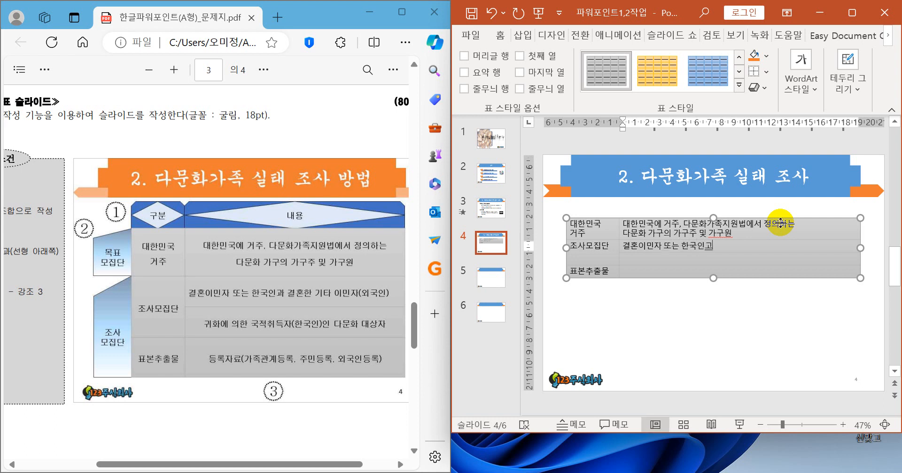
{"action": "type", "text": "혼한 기타 이민자(오"}
{"action": "key", "text": "BackSpace"}
{"action": "type", "text": "ㄱ"}
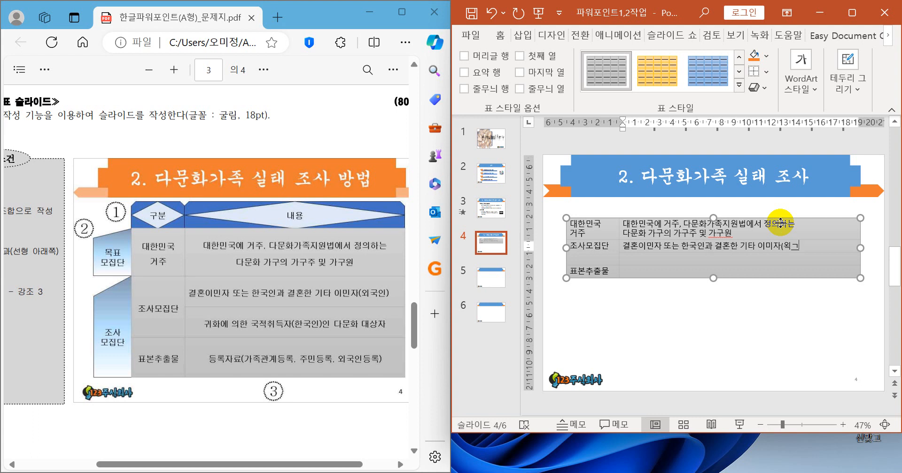
{"action": "type", "text": "외국인)"}
{"action": "left_click", "coordinate": [774, 246]}
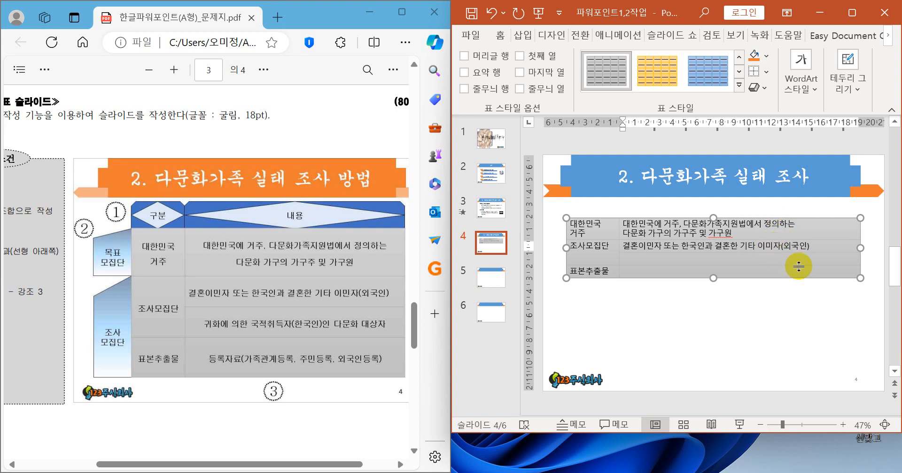
- Fill the second content row of 조사모집단 with "귀화에 의한 국적취득자(한국인)인 다문화 대상자"
{"action": "key", "text": "Down"}
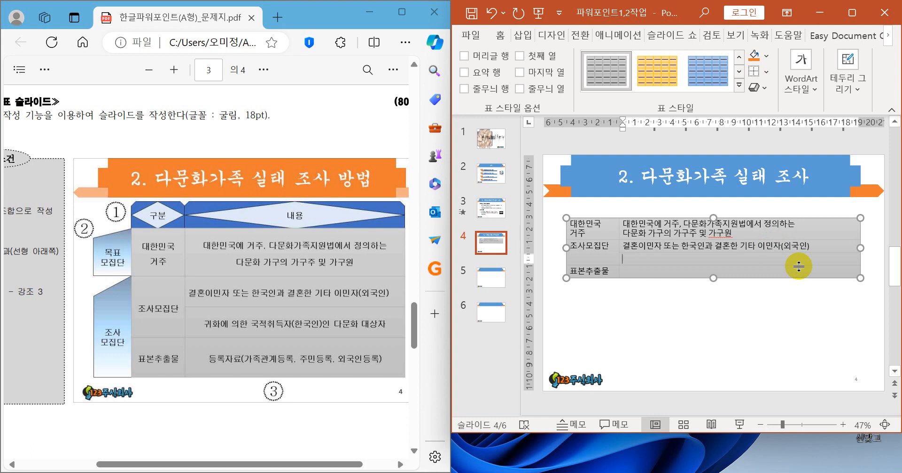
{"action": "type", "text": "귀화에 의"}
{"action": "type", "text": "한 국적치"}
{"action": "type", "text": "취드"}
{"action": "type", "text": "자(한"}
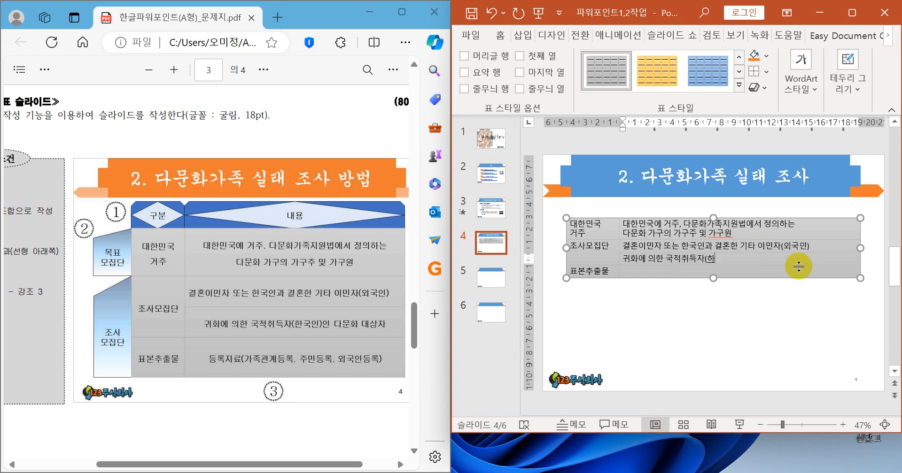
{"action": "type", "text": "국인"}
{"action": "type", "text": ")"}
{"action": "type", "text": "의"}
{"action": "type", "text": " 다문화 대사"}
{"action": "type", "text": "상자"}
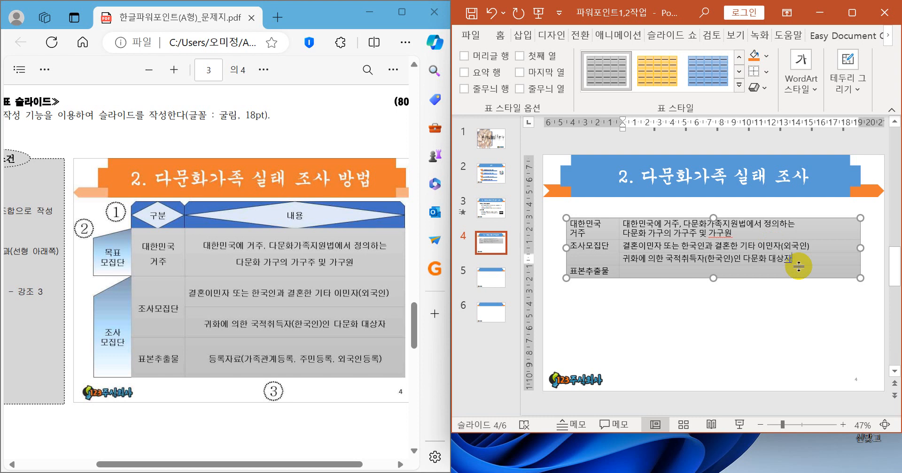
- Fill the content cell beside 표본추출물 with "등록자료(가족관계등록, 주민등록, 외국인등록)"
{"action": "key", "text": "Down"}
{"action": "type", "text": "등"}
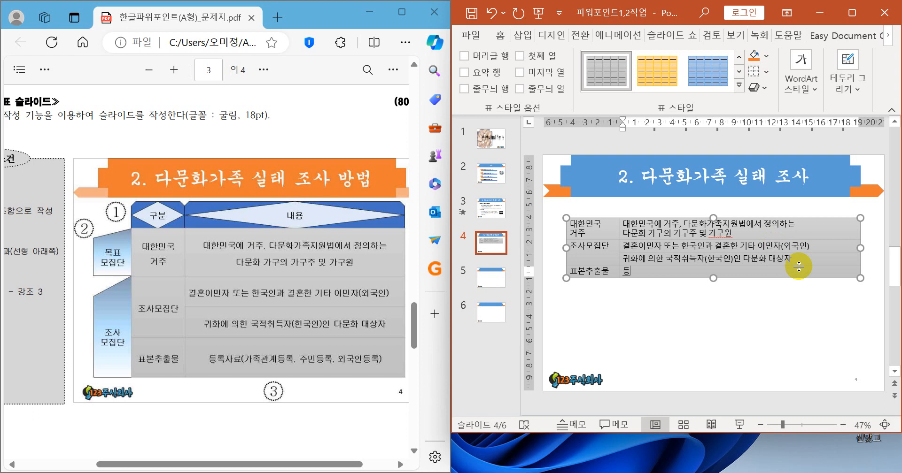
{"action": "type", "text": "르자료"}
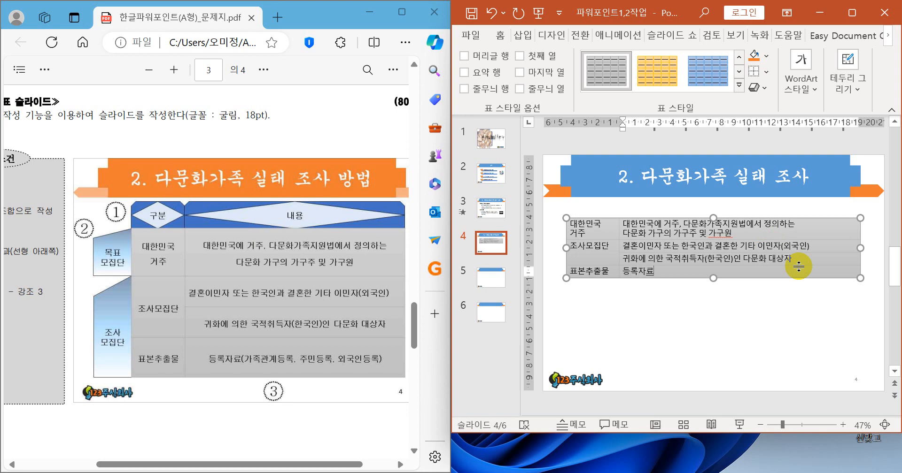
{"action": "type", "text": "(가족"}
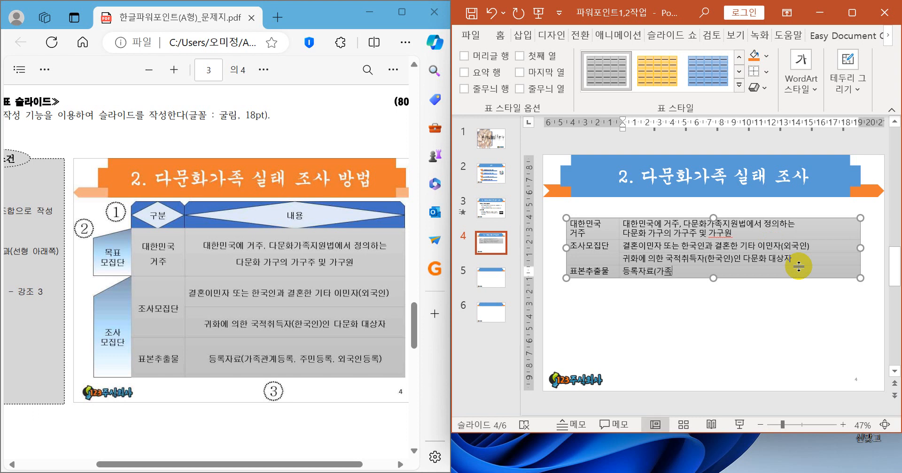
{"action": "type", "text": "관ㄱ계들"}
{"action": "key", "text": "BackSpace"}
{"action": "type", "text": "등록"}
{"action": "type", "text": ", 주민등록, 외국인드등르"}
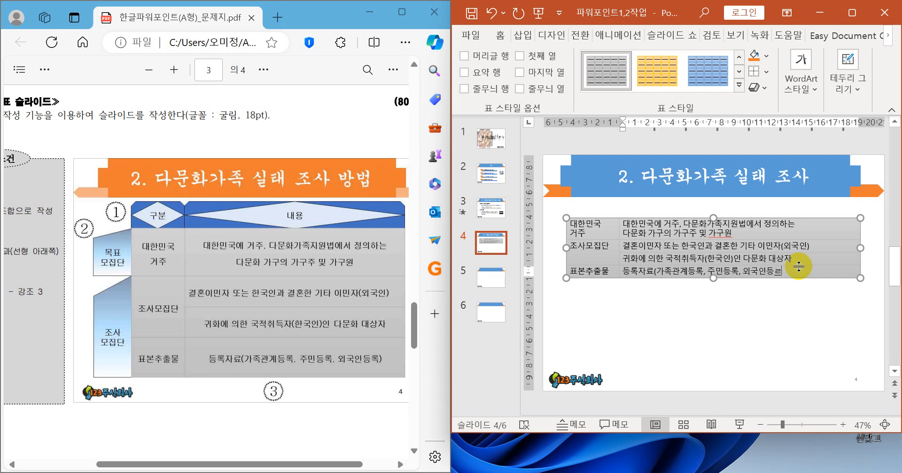
{"action": "key", "text": "BackSpace"}
{"action": "type", "text": "록)"}
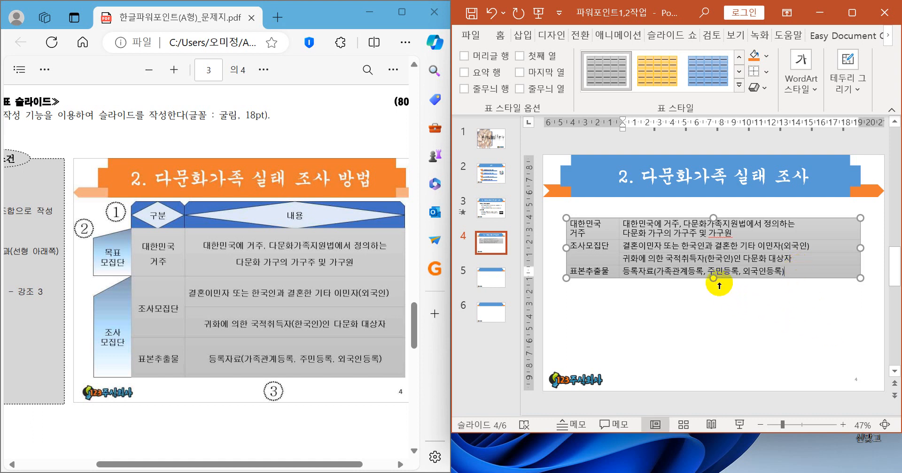
- Make the table taller and narrower, and move it toward the slide's lower right, leaving room above and beside it for shapes
{"action": "left_click_drag", "start_coordinate": [714, 278], "coordinate": [727, 328]}
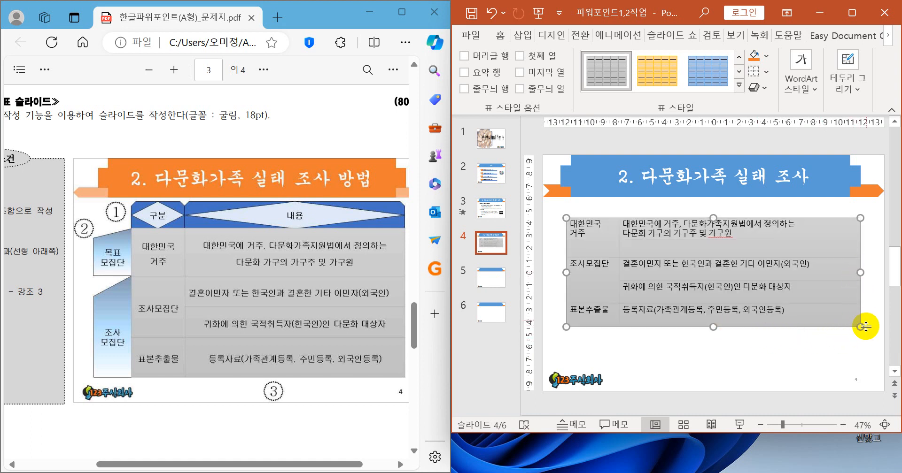
{"action": "left_click_drag", "start_coordinate": [860, 328], "coordinate": [828, 332]}
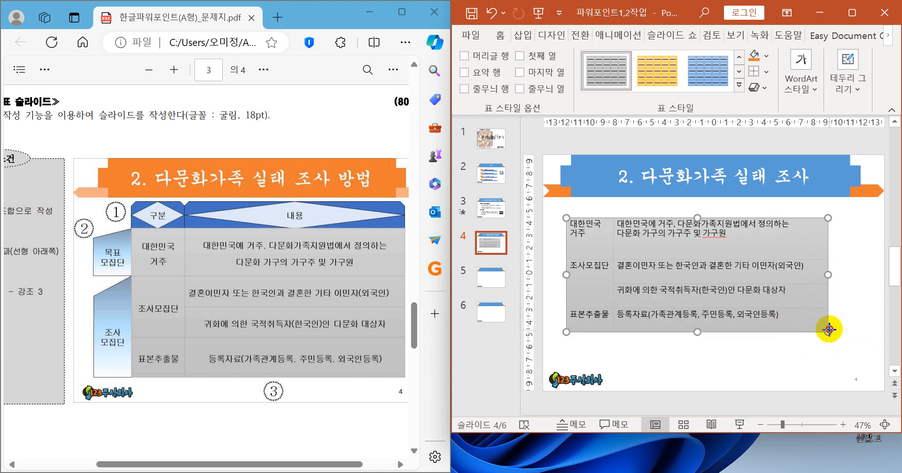
{"action": "left_click_drag", "start_coordinate": [829, 330], "coordinate": [829, 328]}
{"action": "left_click_drag", "start_coordinate": [784, 219], "coordinate": [810, 248]}
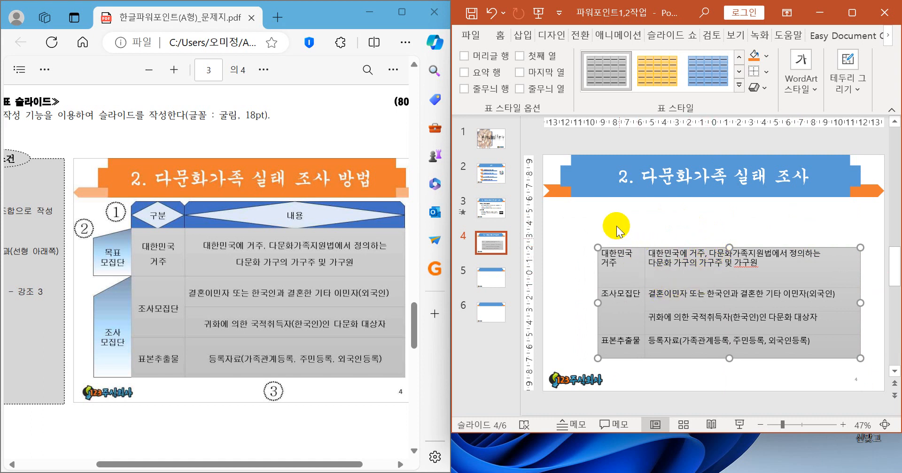
{"action": "left_click_drag", "start_coordinate": [553, 204], "coordinate": [877, 371]}
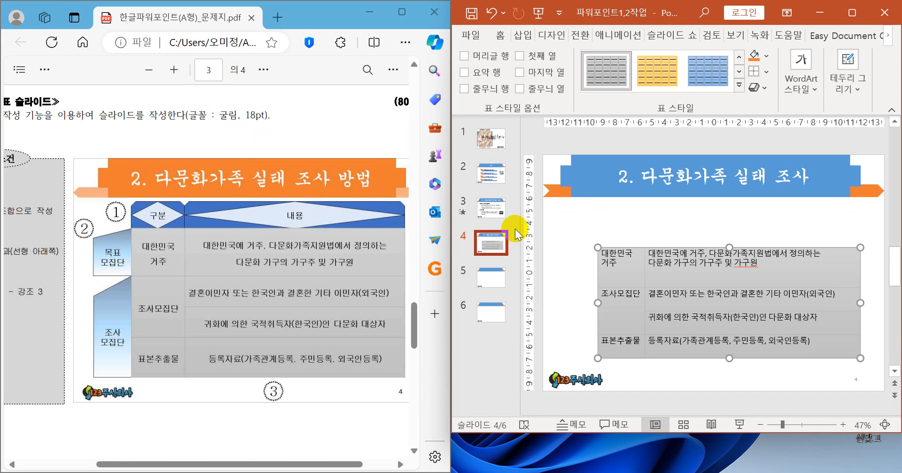
{"action": "left_click", "coordinate": [554, 239]}
{"action": "left_click_drag", "start_coordinate": [603, 256], "coordinate": [782, 345]}
{"action": "left_click", "coordinate": [713, 228]}
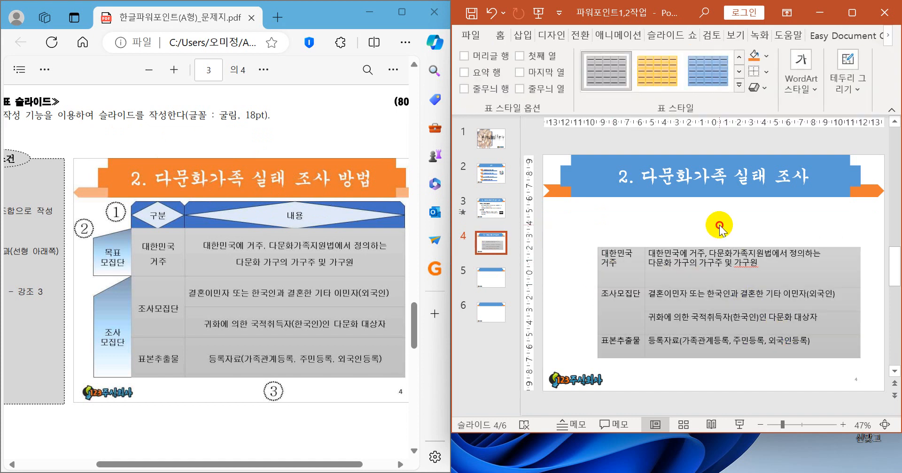
- Set the font of the whole table to 굴림 and maximize the presentation window
{"action": "left_click", "coordinate": [709, 246]}
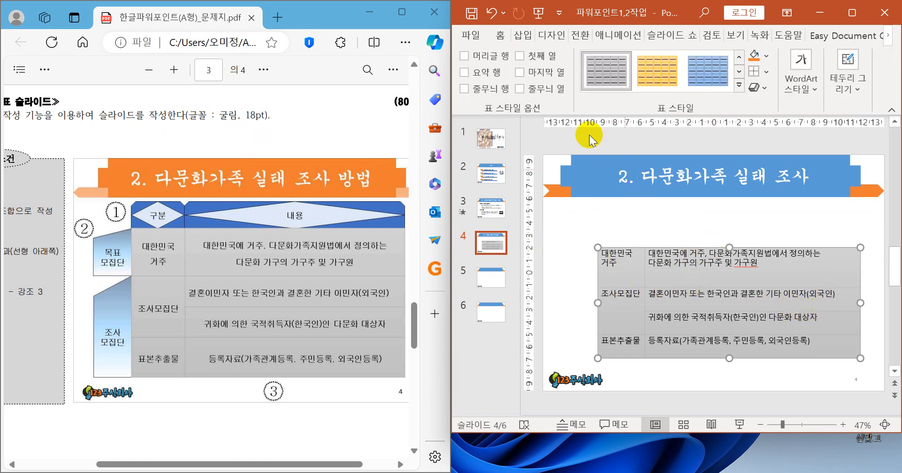
{"action": "left_click", "coordinate": [500, 36]}
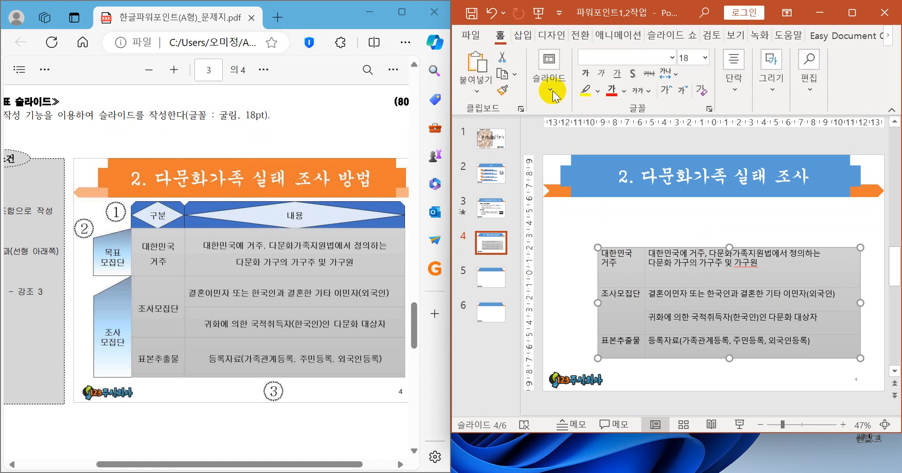
{"action": "left_click", "coordinate": [640, 60]}
{"action": "type", "text": "굴림"}
{"action": "key", "text": "Return"}
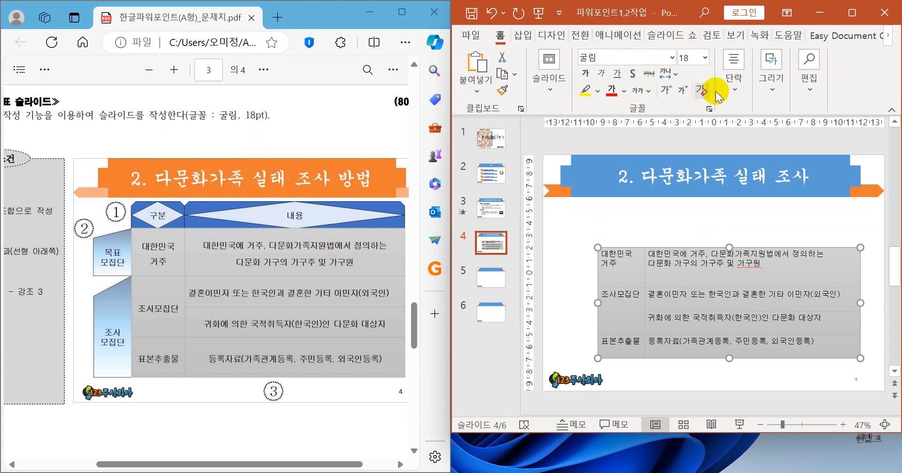
{"action": "left_click", "coordinate": [851, 13]}
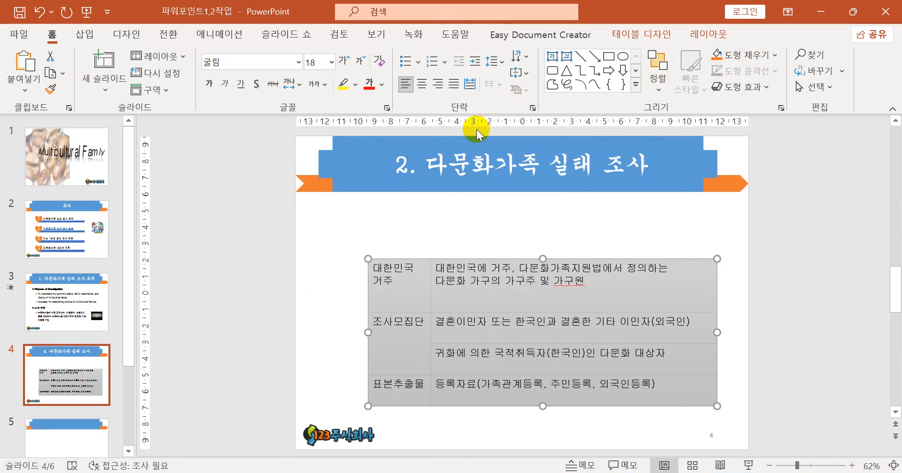